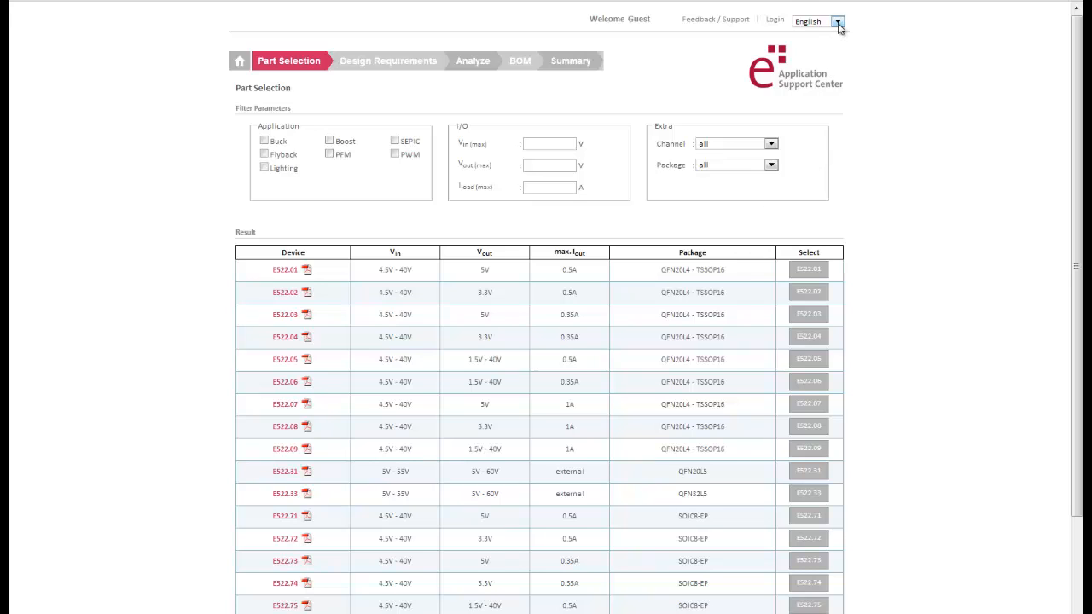
left_click(839, 24)
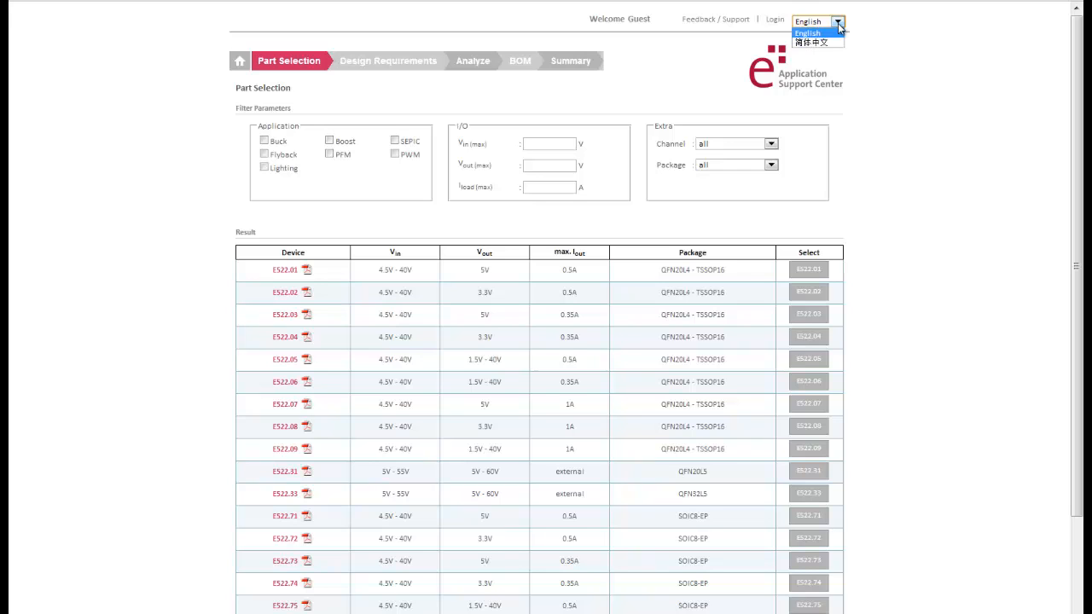
left_click(838, 25)
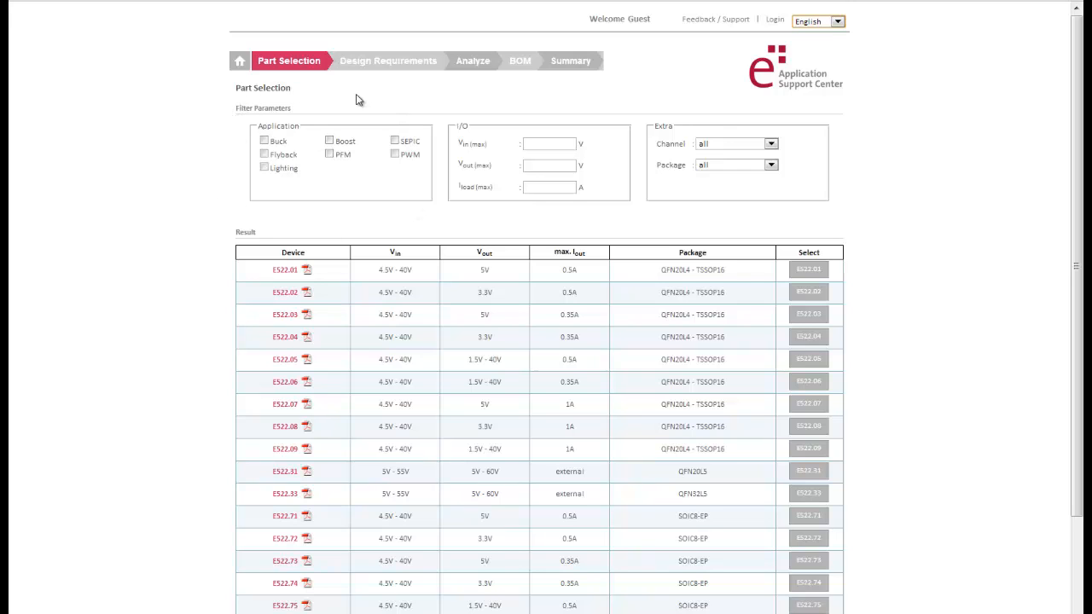
Filter the parts by Buck application with a maximum input of 15 V, output of 5 V and load current of 1 A
left_click(265, 141)
left_click(551, 144)
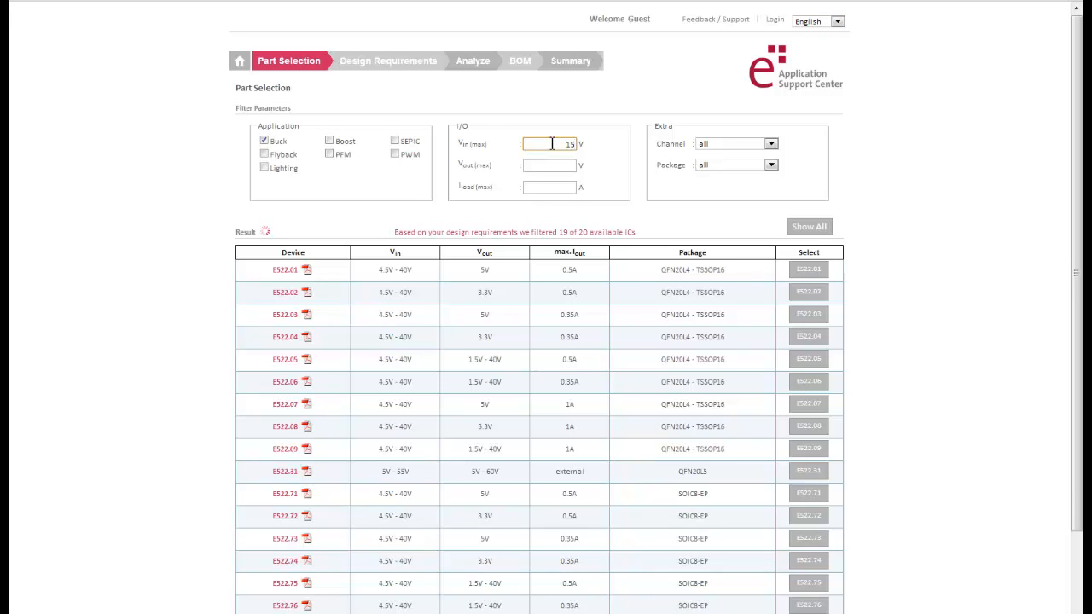
left_click(545, 166)
left_click(556, 188)
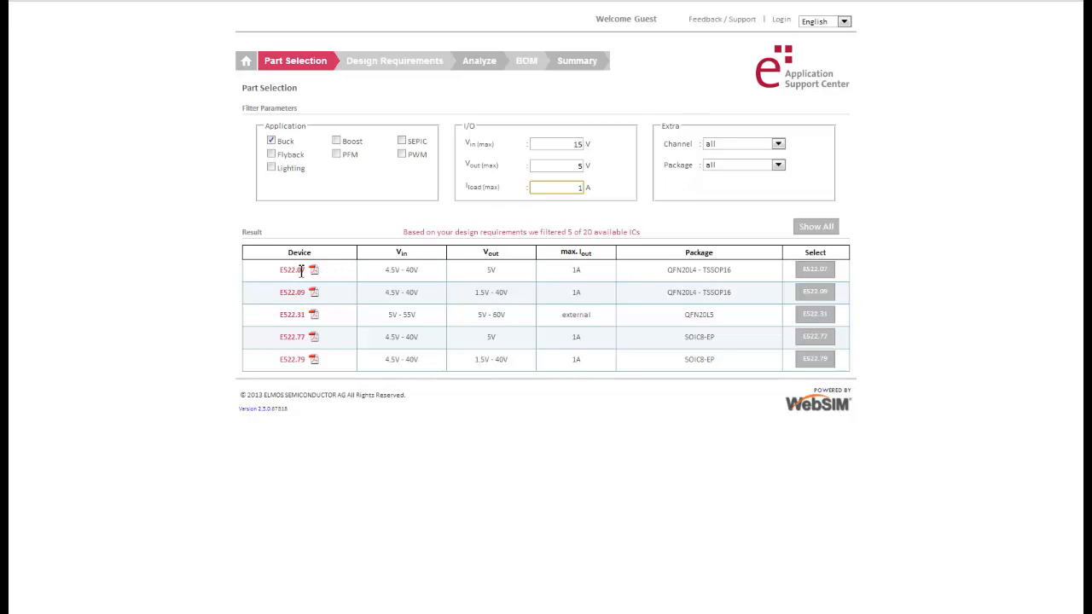
Select device E522.07 and create its design for 15 V nominal input and 1 A output current
left_click(810, 270)
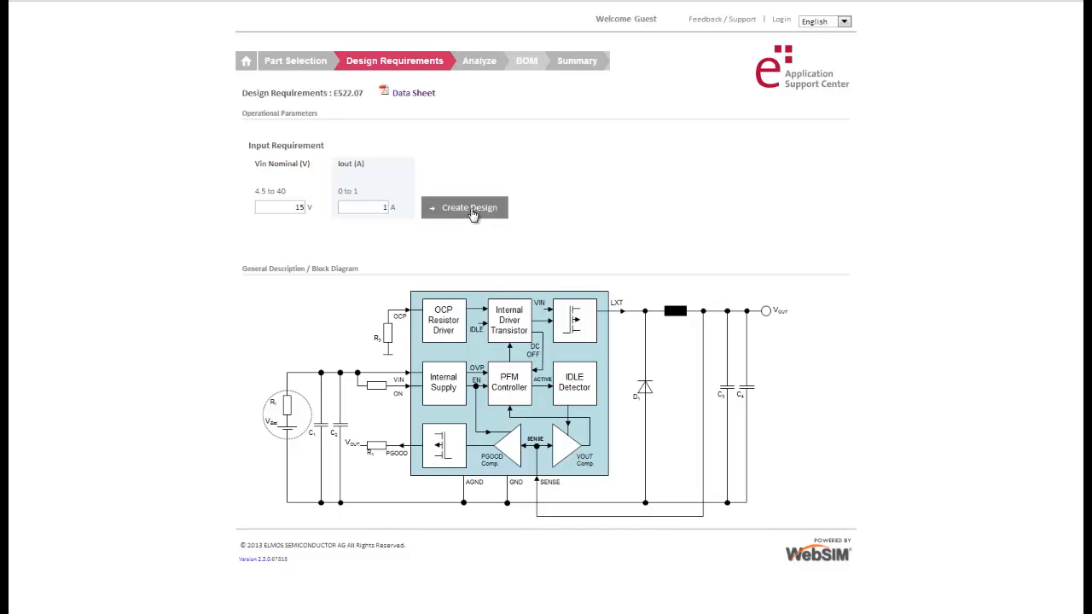
left_click(473, 211)
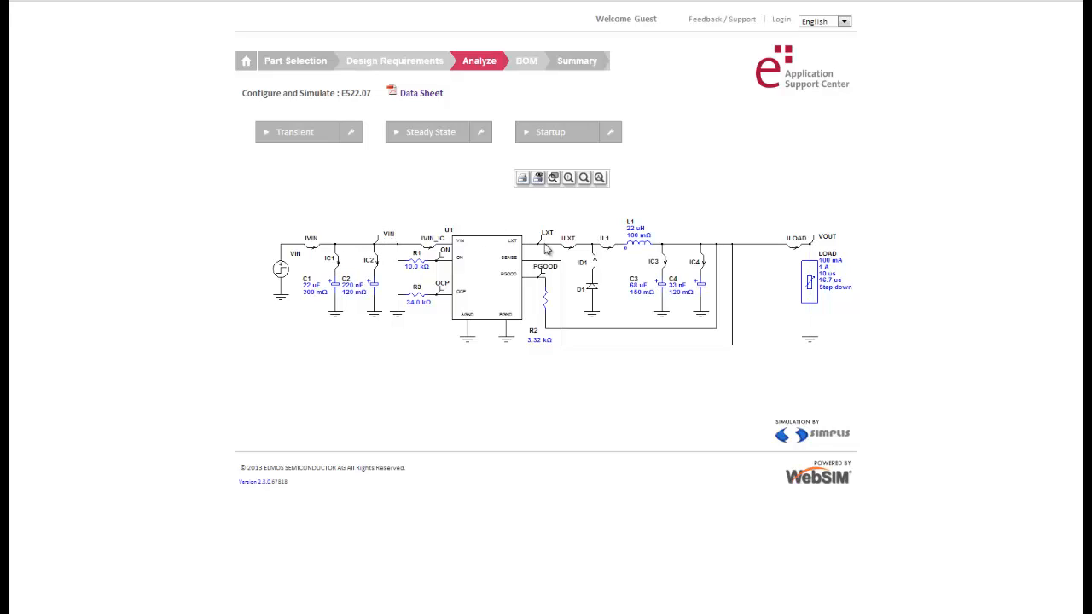
Inspect the editable parameters of inductor L1 in the schematic without changing them
left_click(636, 246)
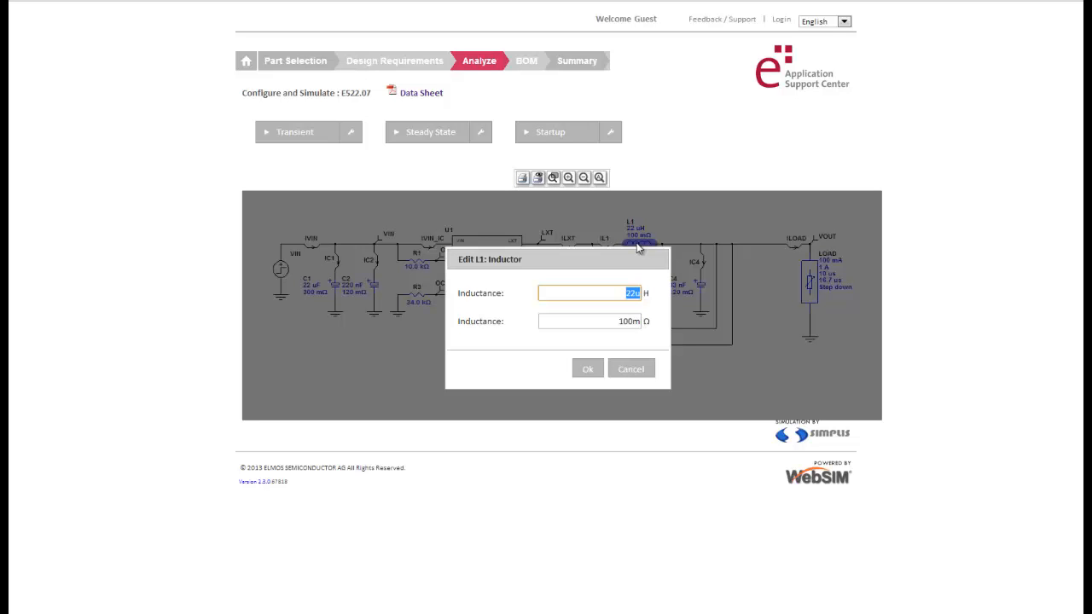
left_click(631, 368)
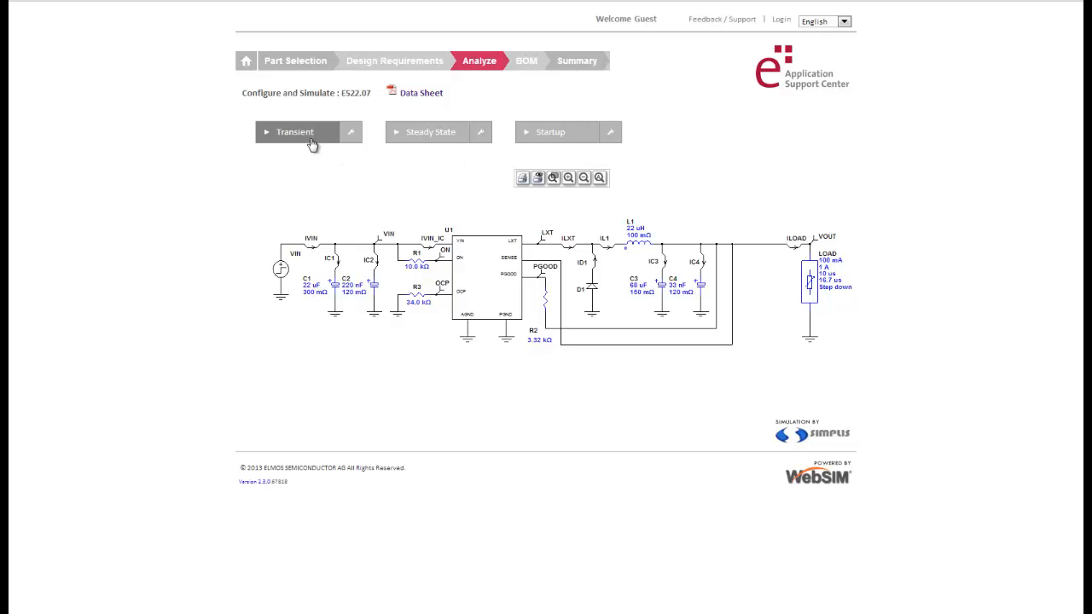
Run the Transient simulation of the circuit and view its results
left_click(295, 133)
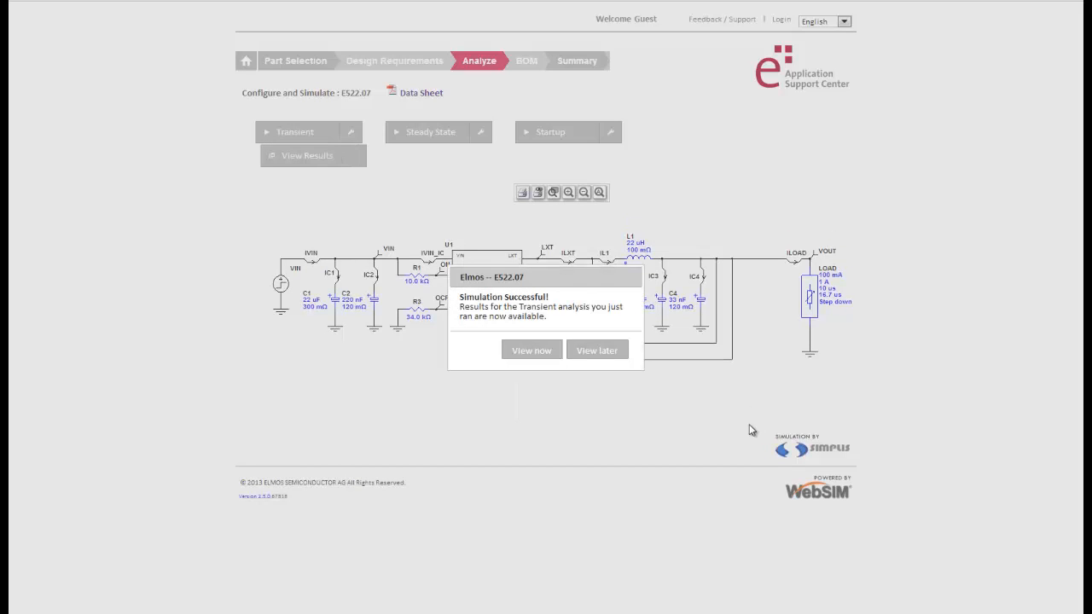
left_click(538, 355)
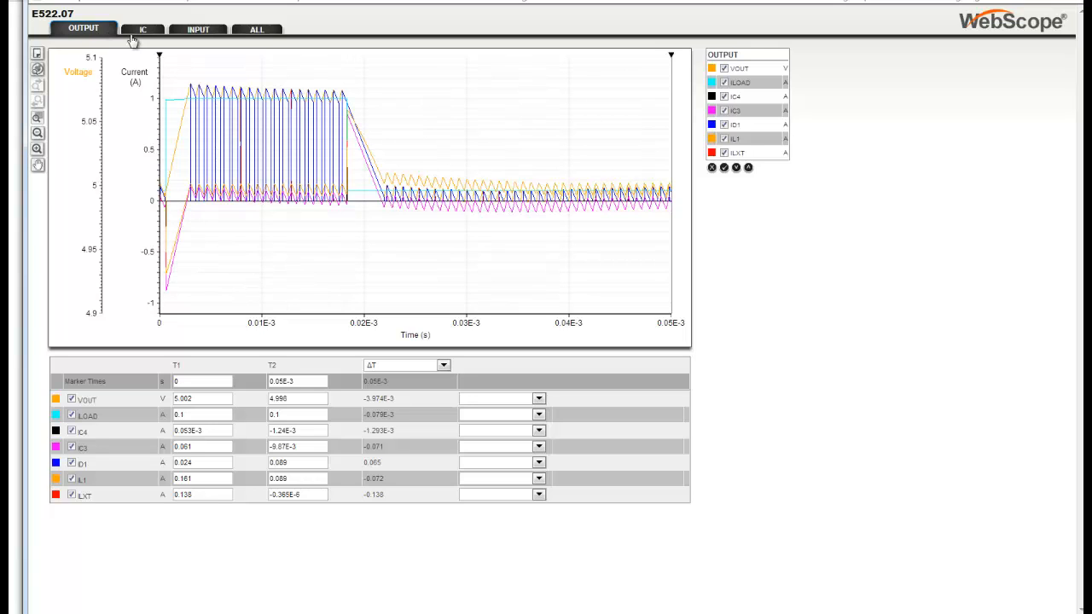
Plot only VOUT and ILOAD in the ALL waveform graph and magnify the area around the falling ILOAD edge
left_click(255, 30)
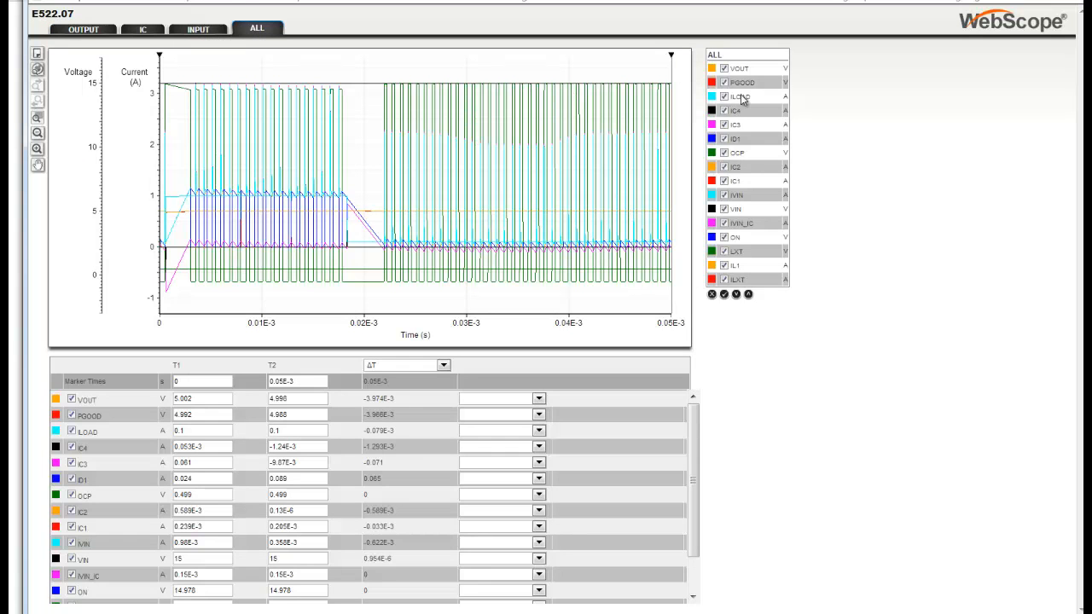
left_click(714, 295)
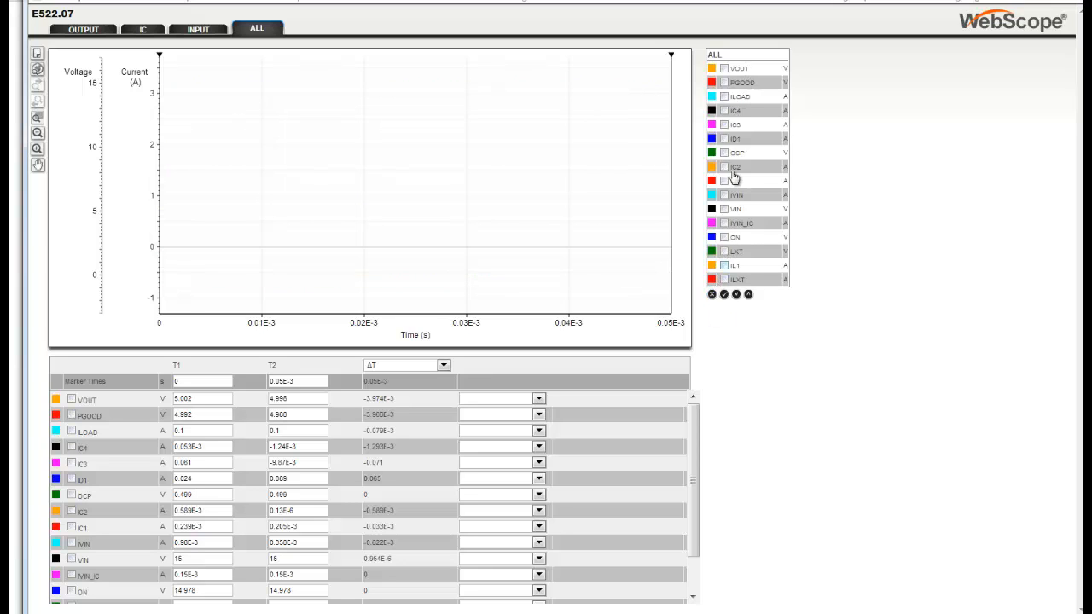
left_click(725, 69)
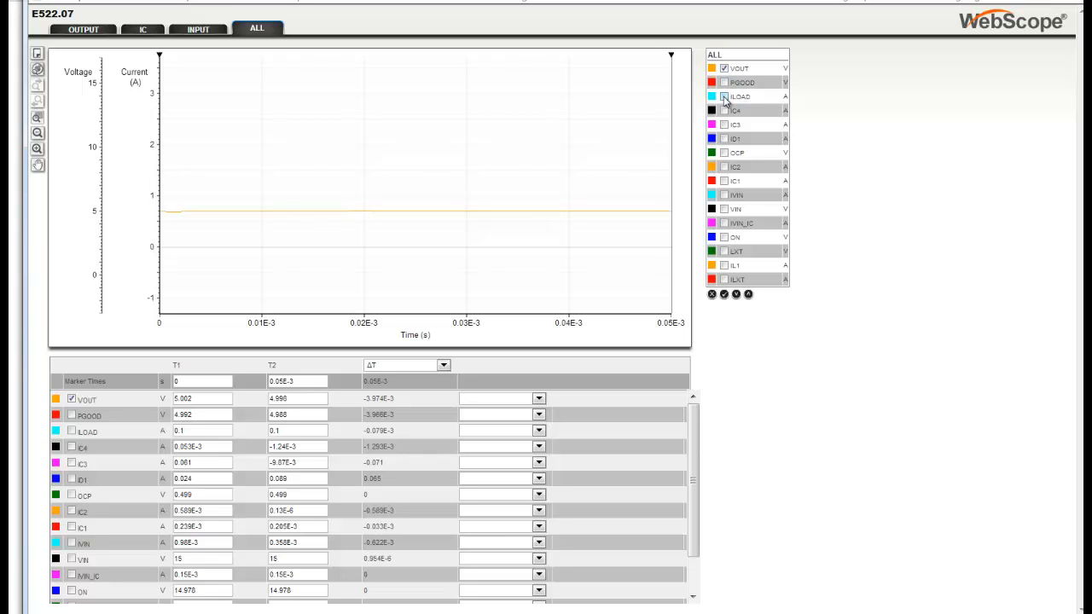
left_click(725, 97)
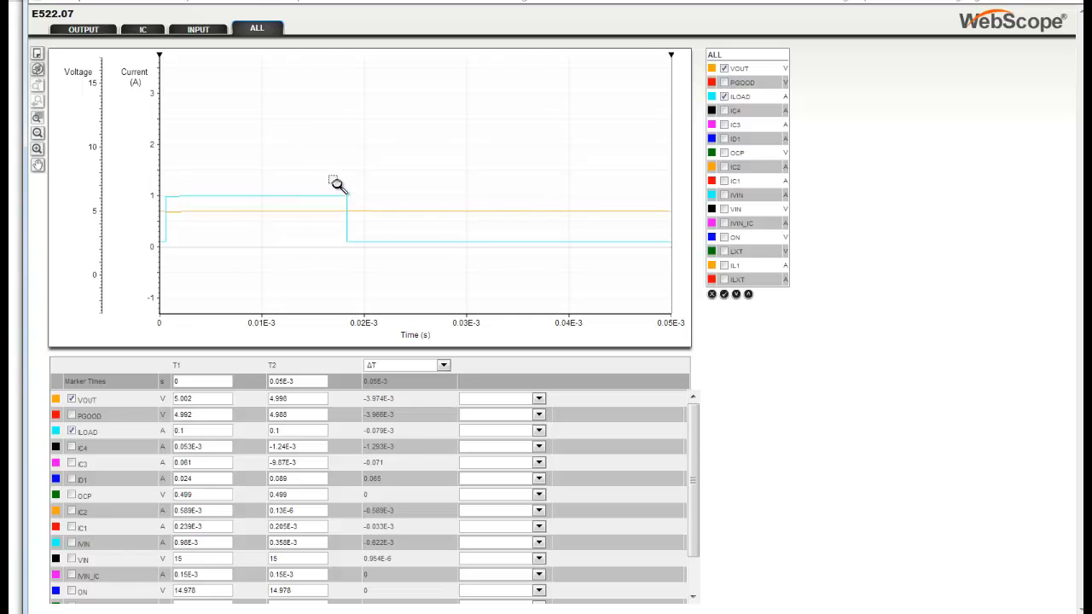
left_click_drag(318, 176, 386, 273)
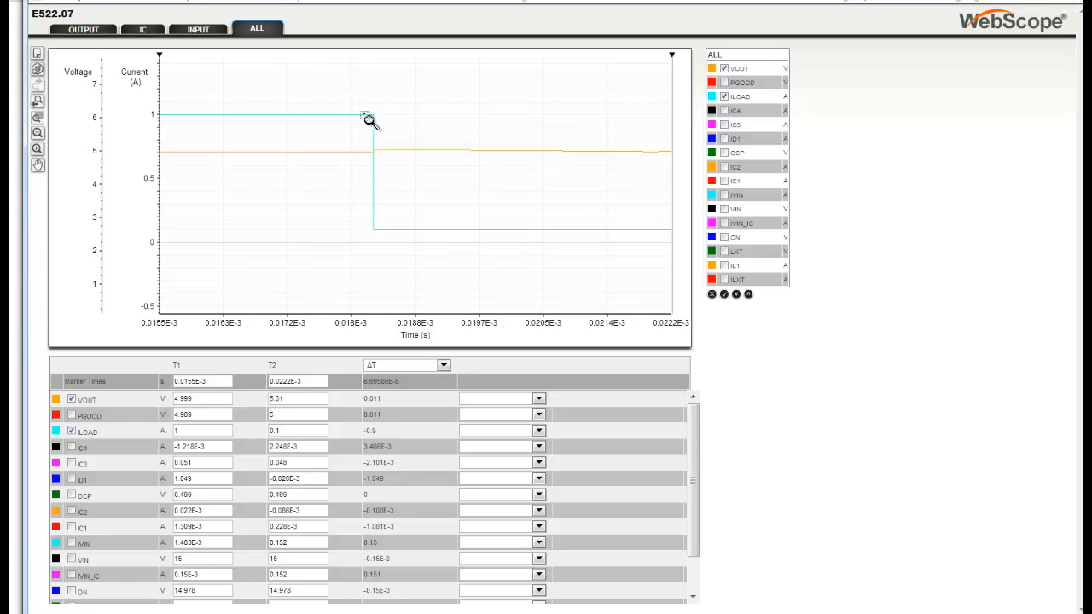
left_click_drag(369, 119, 391, 242)
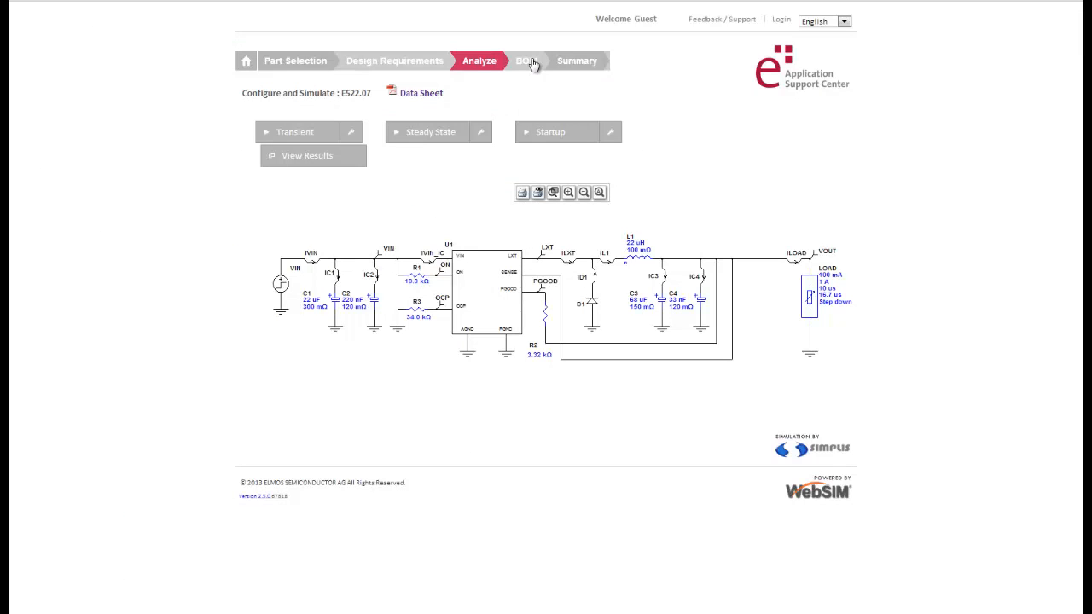
Open the design's bill of materials, logging in with the account's email and password
left_click(530, 64)
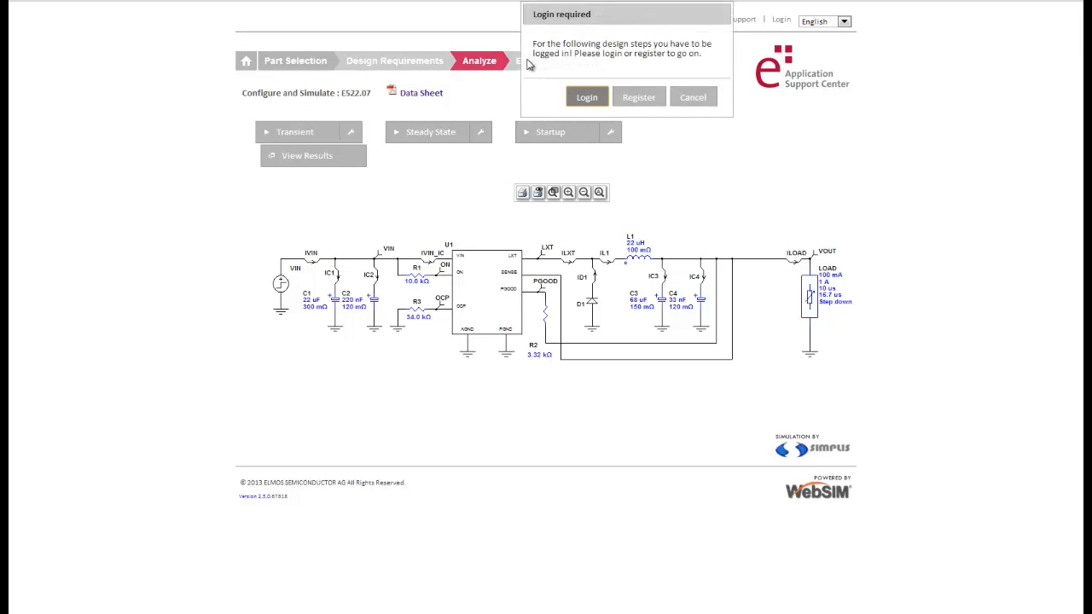
left_click(595, 99)
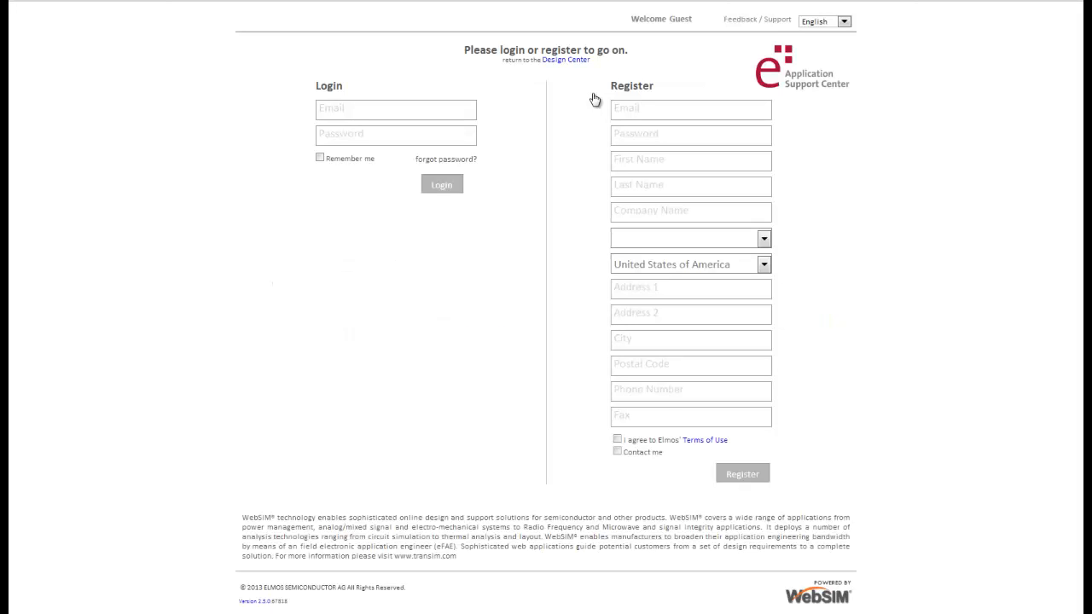
left_click(445, 115)
left_click(446, 114)
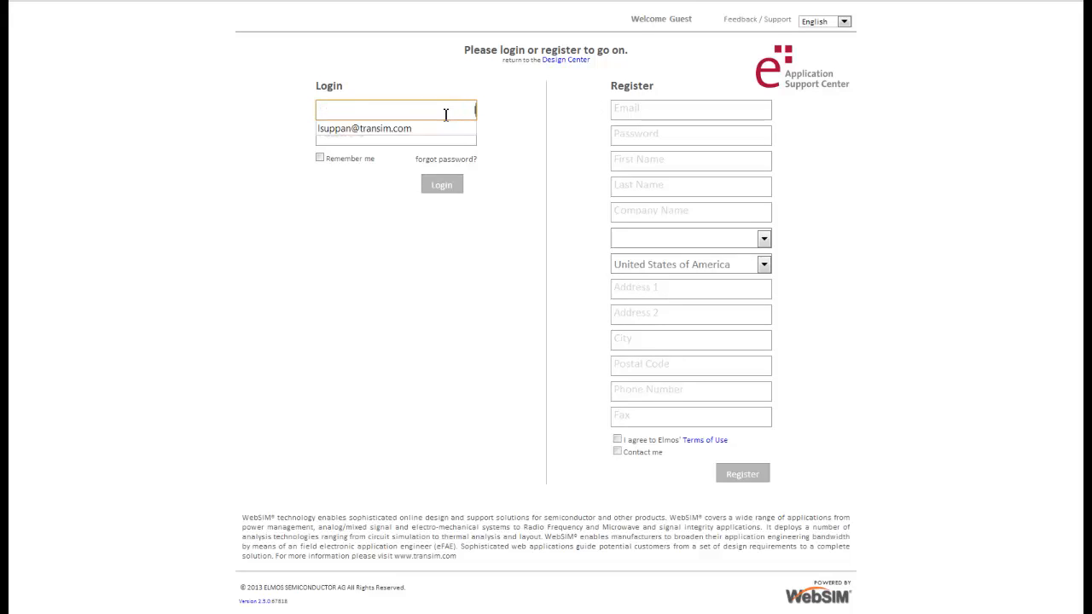
left_click(398, 130)
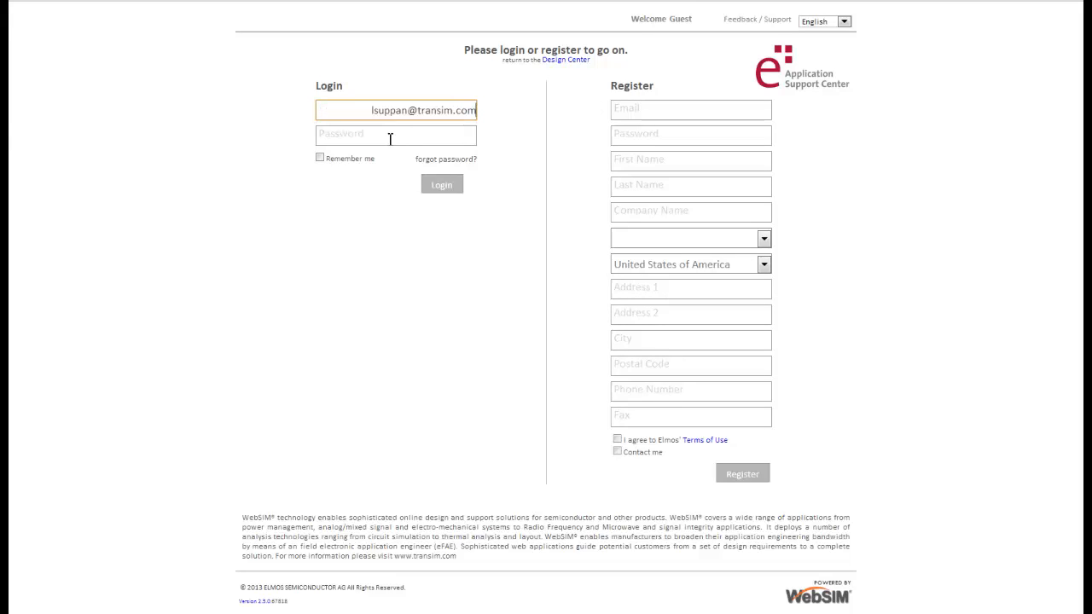
left_click(389, 139)
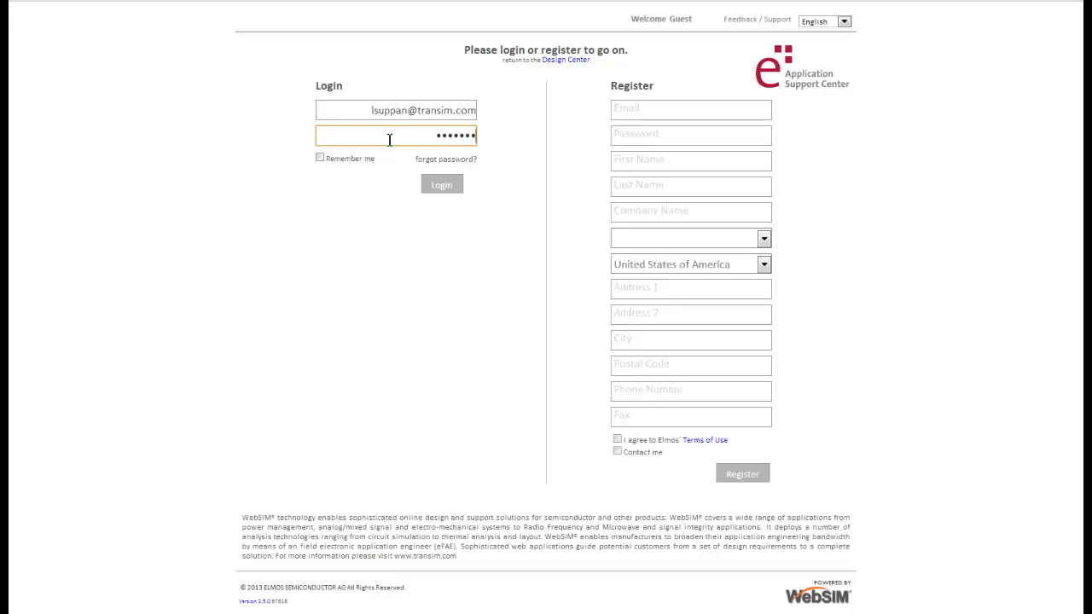
left_click(442, 194)
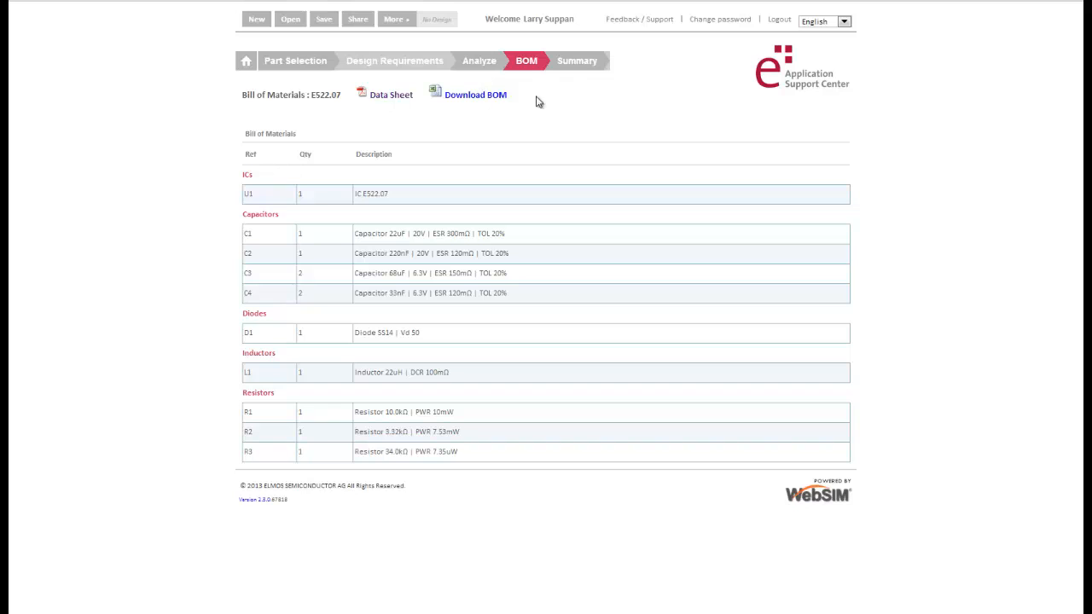
Open the design's summary report and review its bill of materials, configured schematic and transient waveforms
left_click(577, 62)
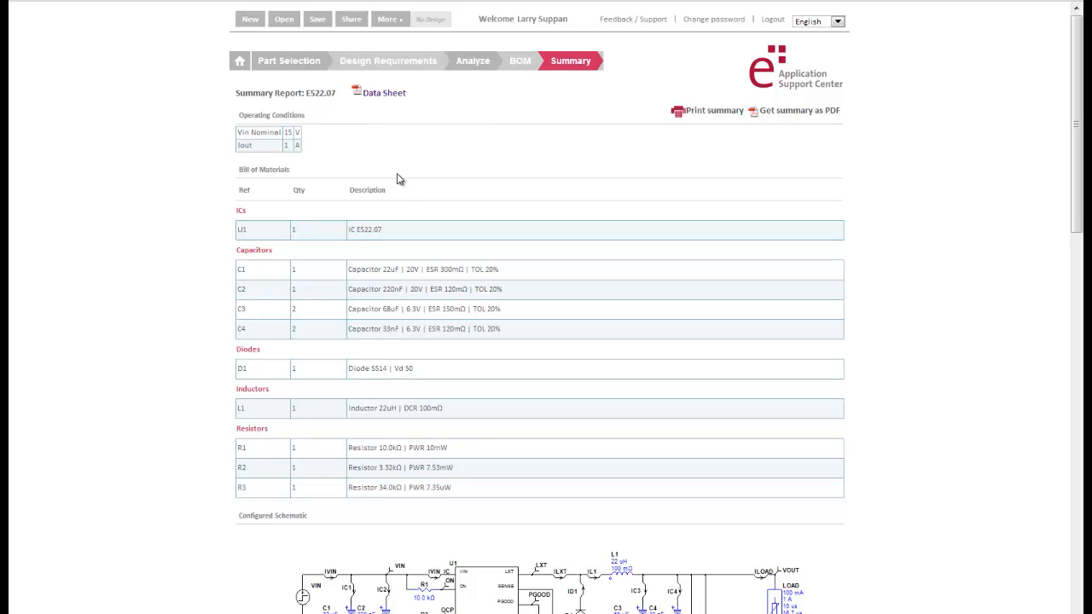
scroll(708, 343, "down", 3)
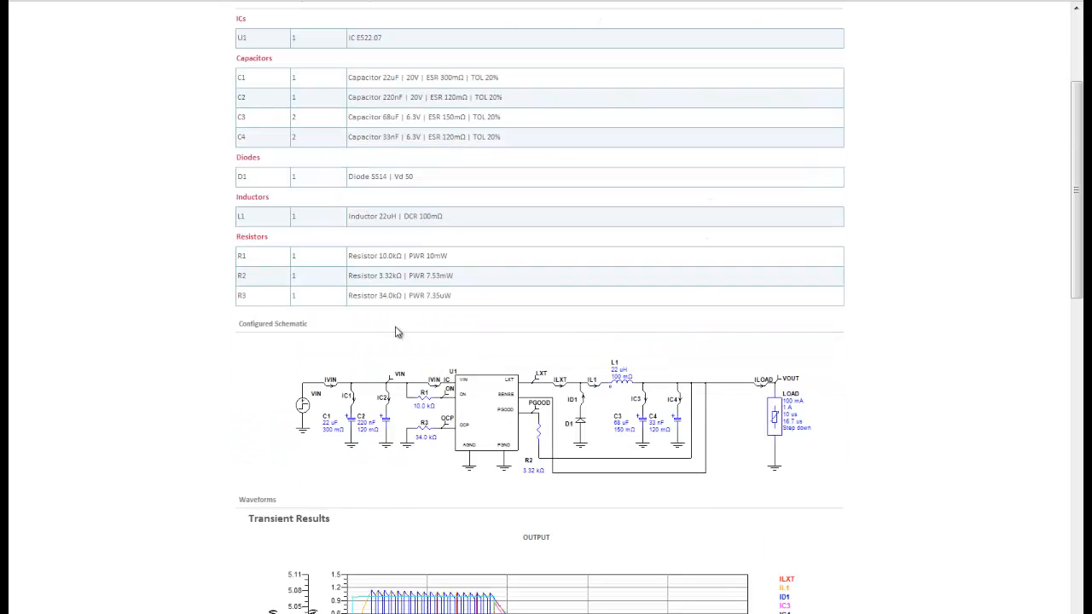
scroll(762, 436, "down", 2)
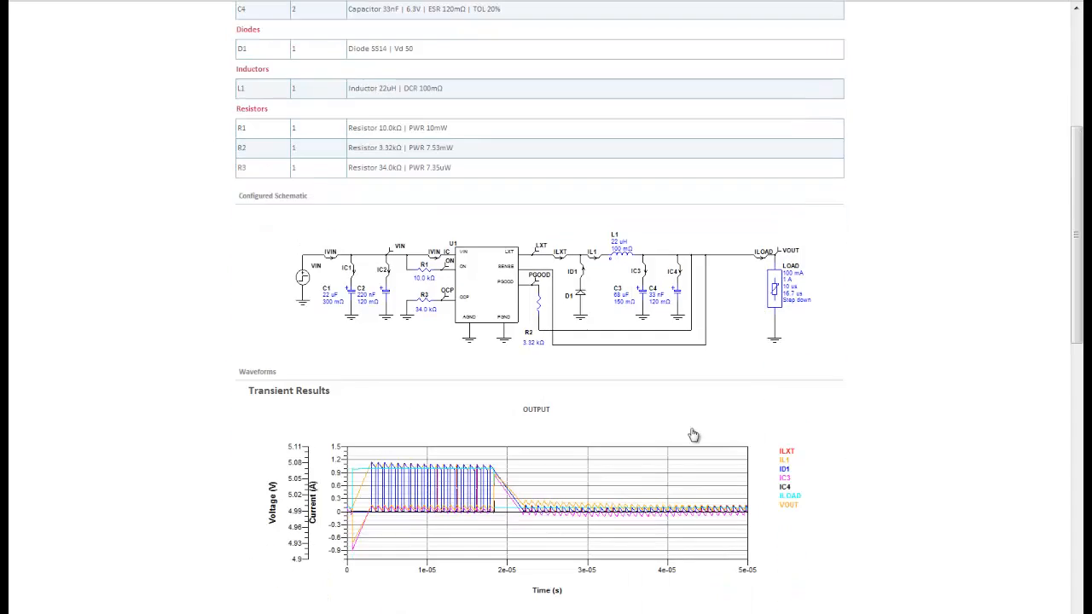
scroll(588, 442, "down", 9)
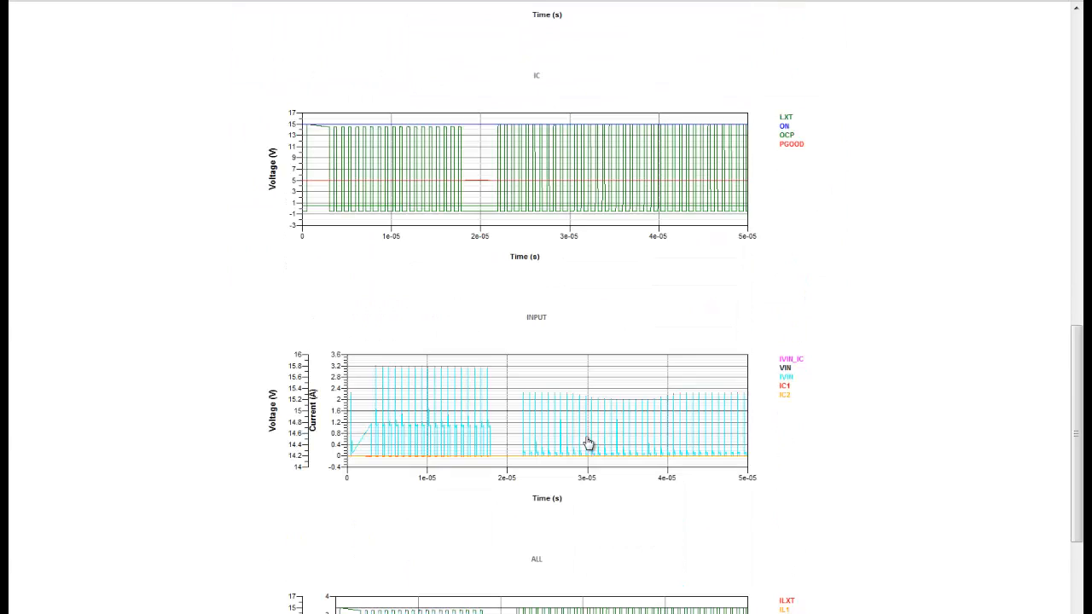
scroll(588, 442, "down", 3)
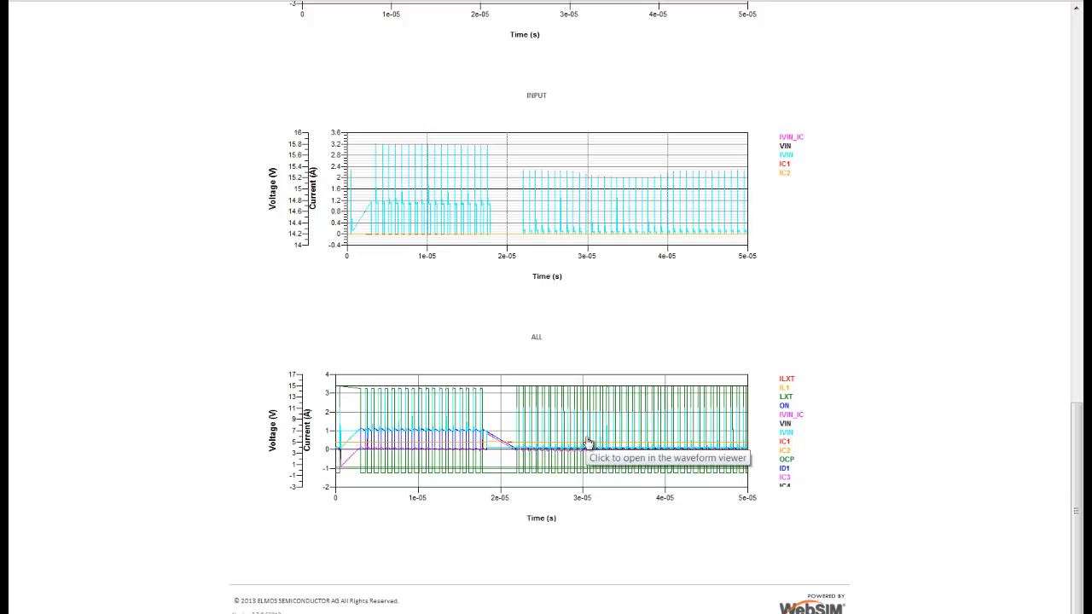
scroll(588, 442, "up", 3)
scroll(588, 442, "up", 5)
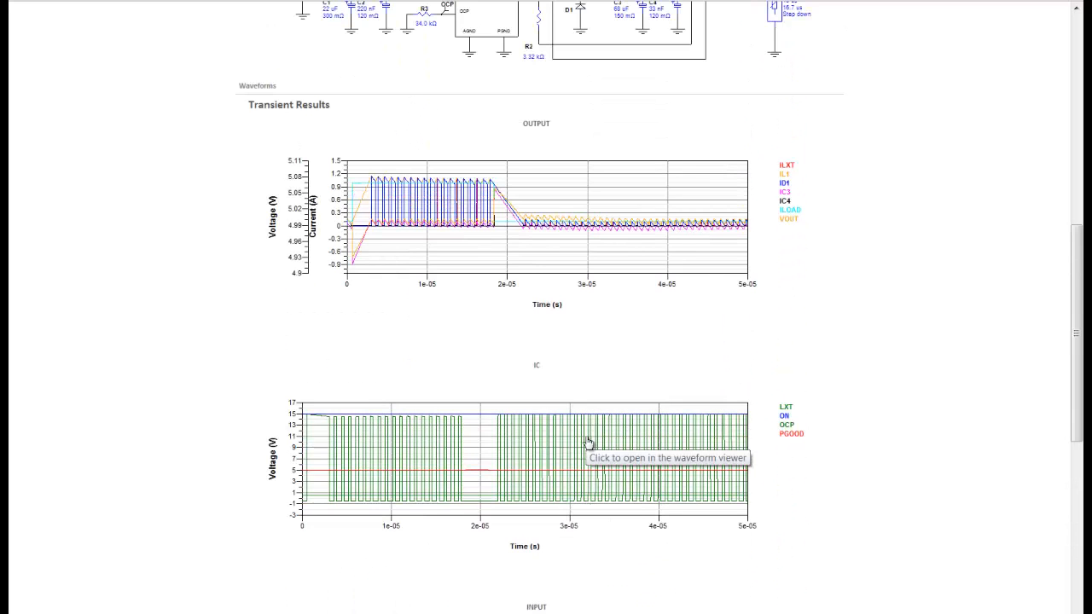
scroll(588, 442, "up", 9)
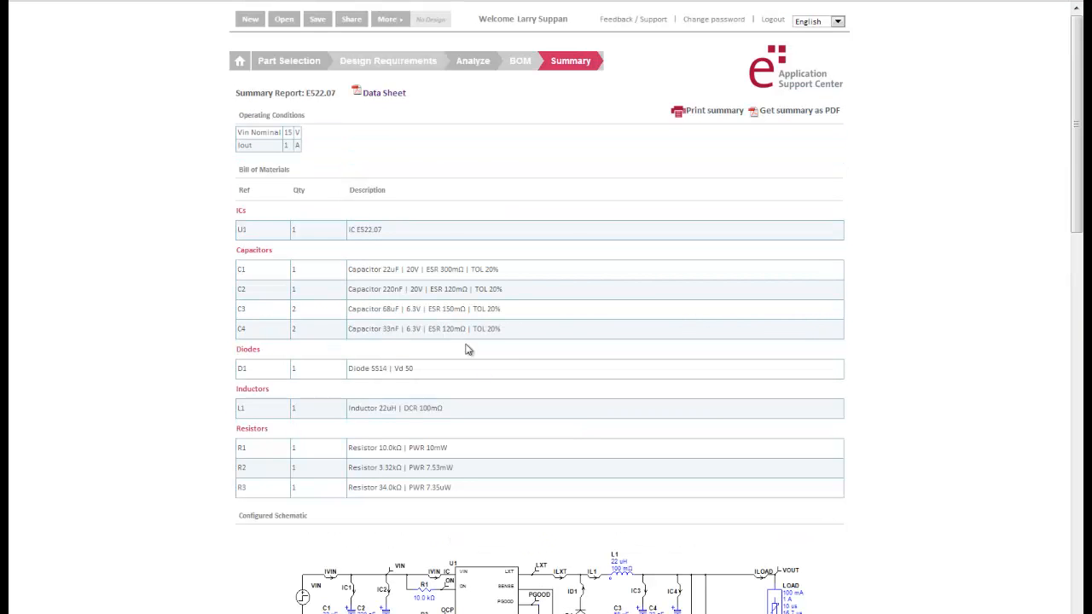
Examine the options for saving the current design, sharing it with chosen permissions, and managing designs and contacts
left_click(316, 21)
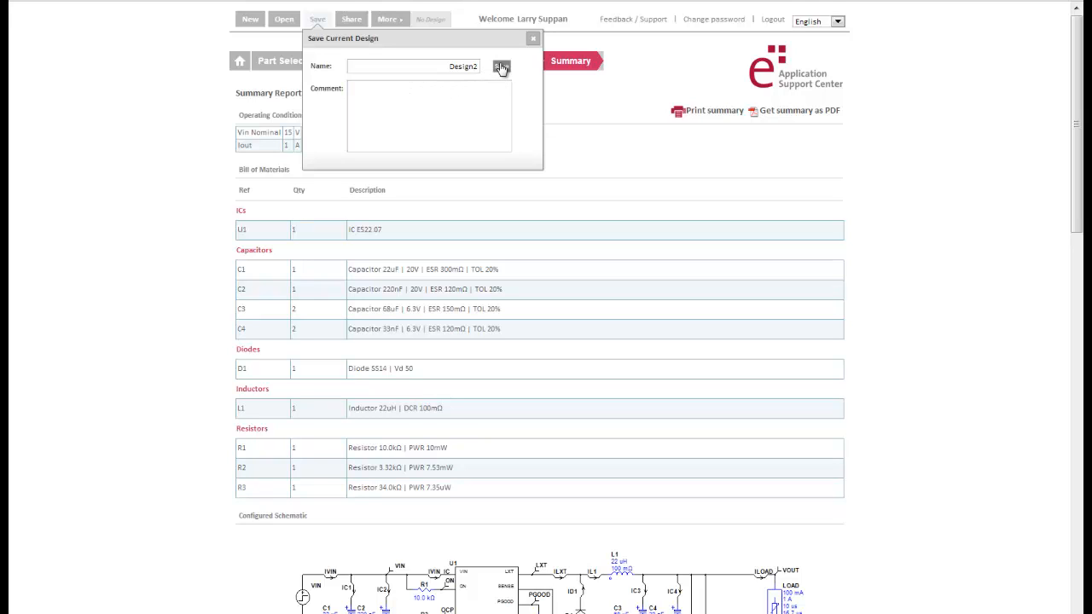
left_click(353, 21)
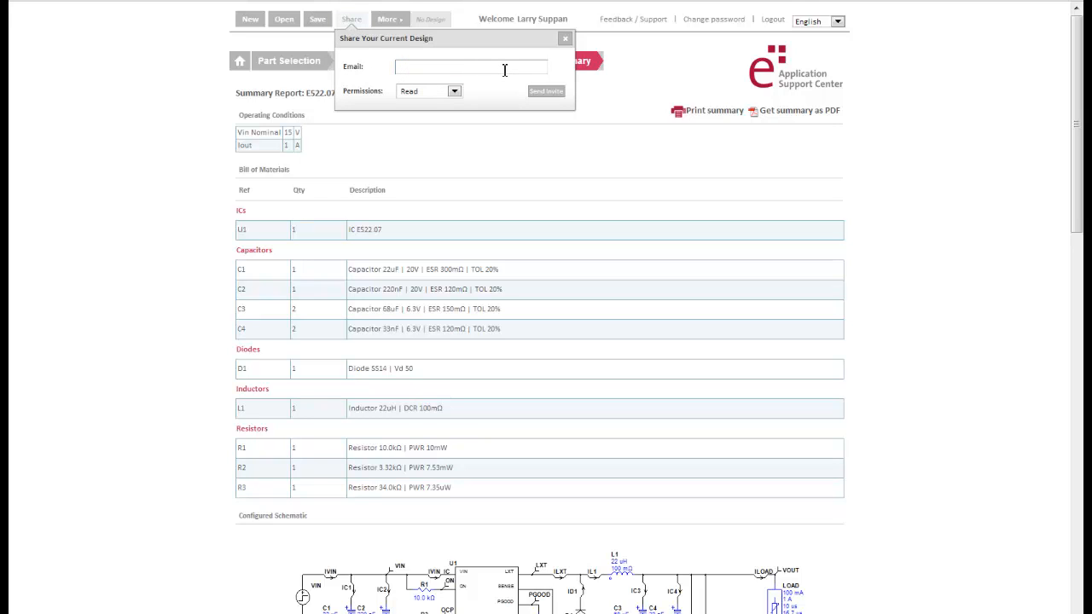
left_click(453, 93)
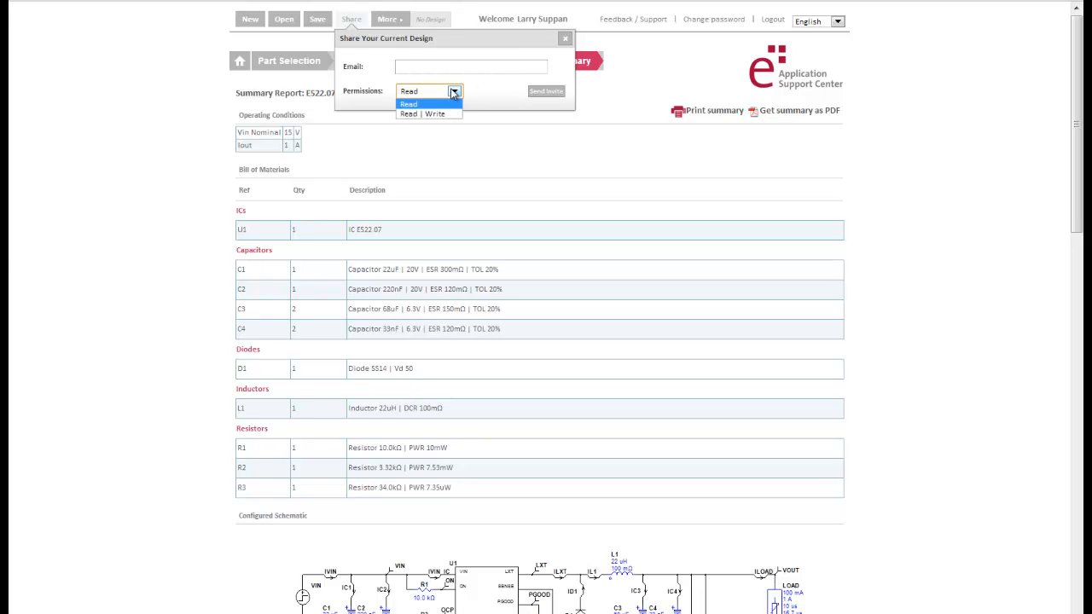
left_click(452, 91)
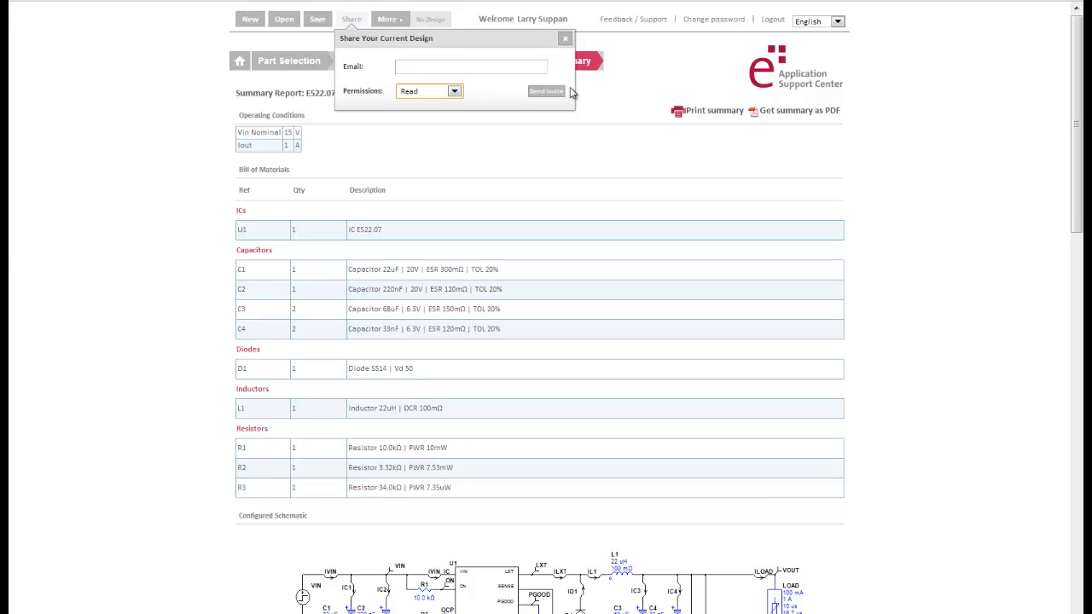
left_click(392, 24)
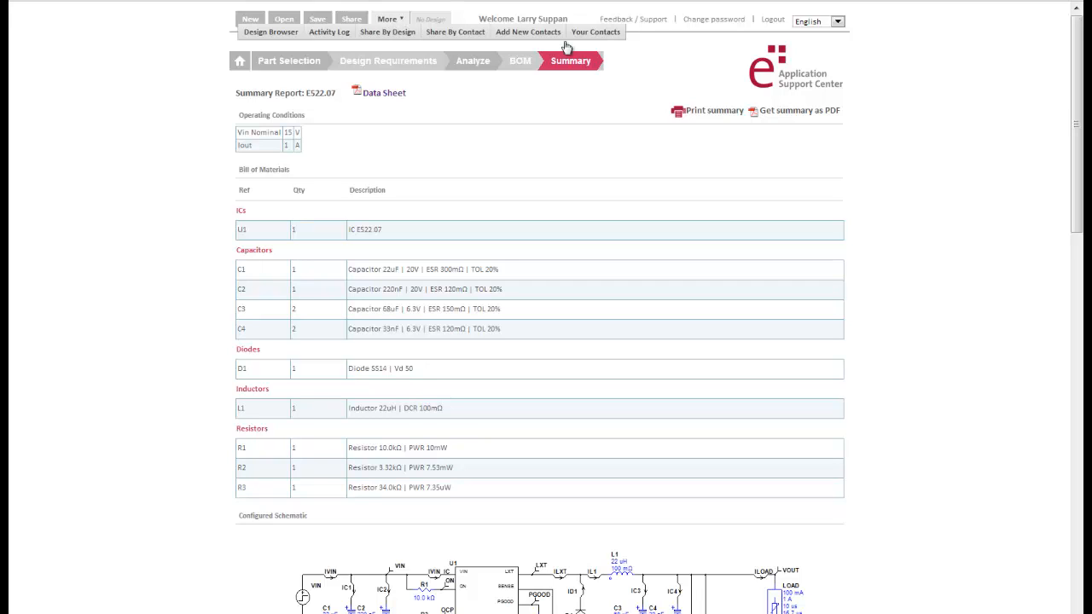
Open the feedback and support form and examine its feedback types and comments field
left_click(627, 21)
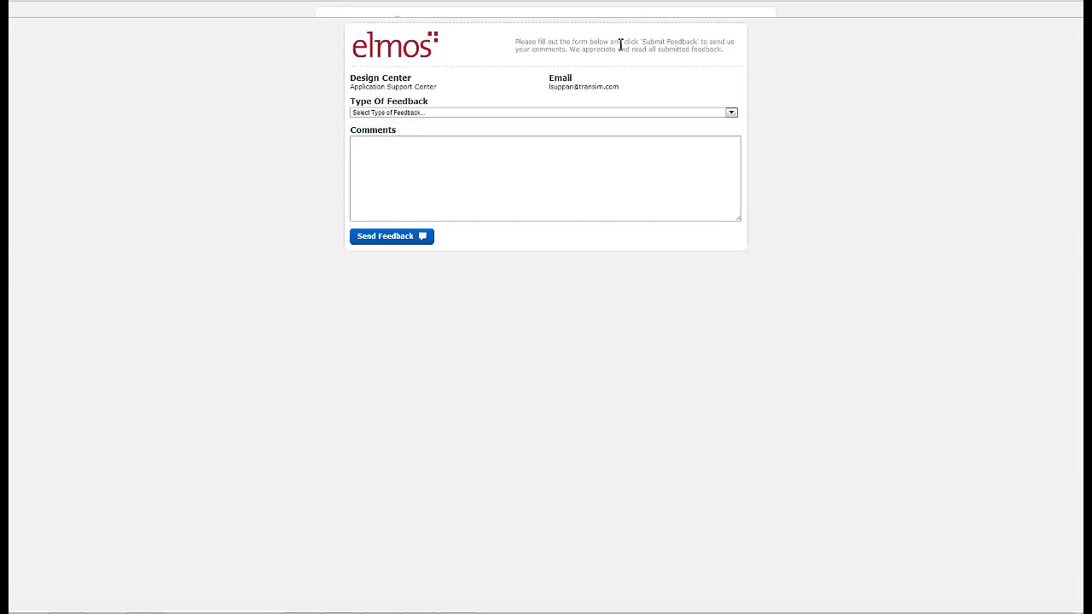
left_click(732, 114)
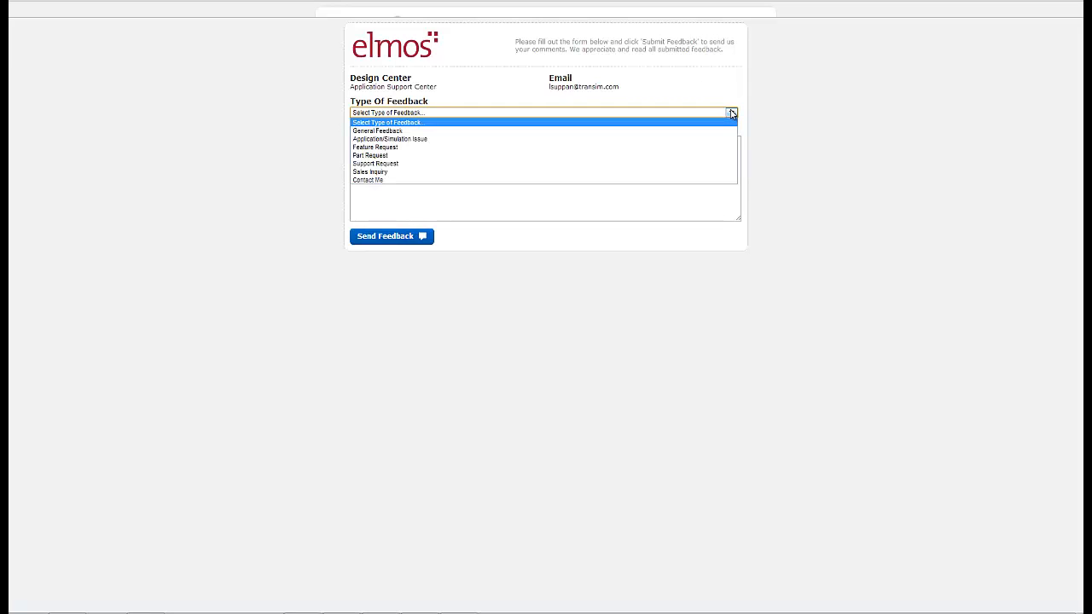
left_click(732, 114)
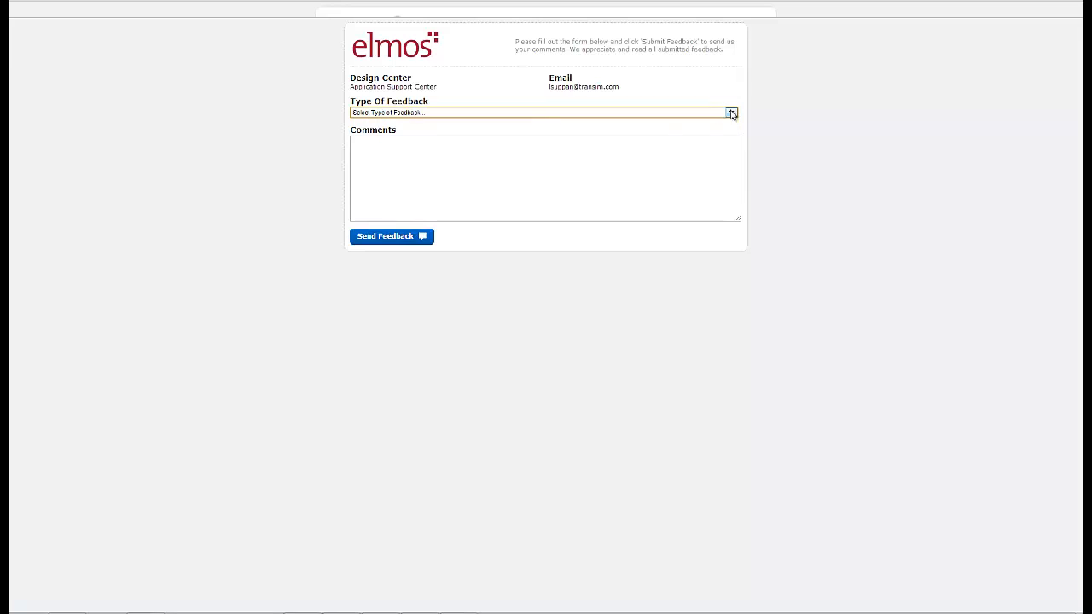
left_click(445, 152)
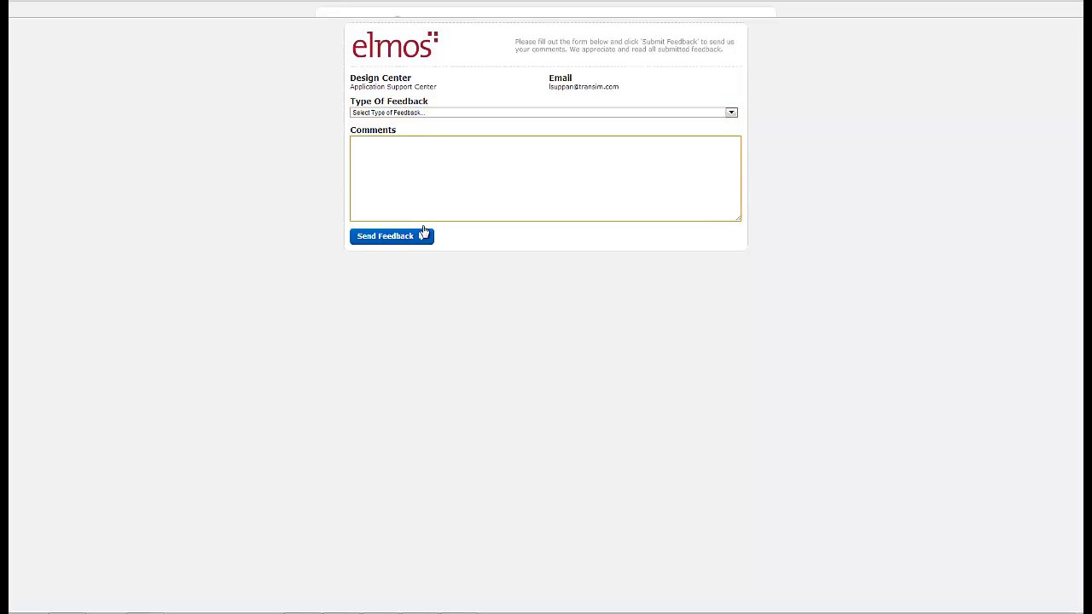